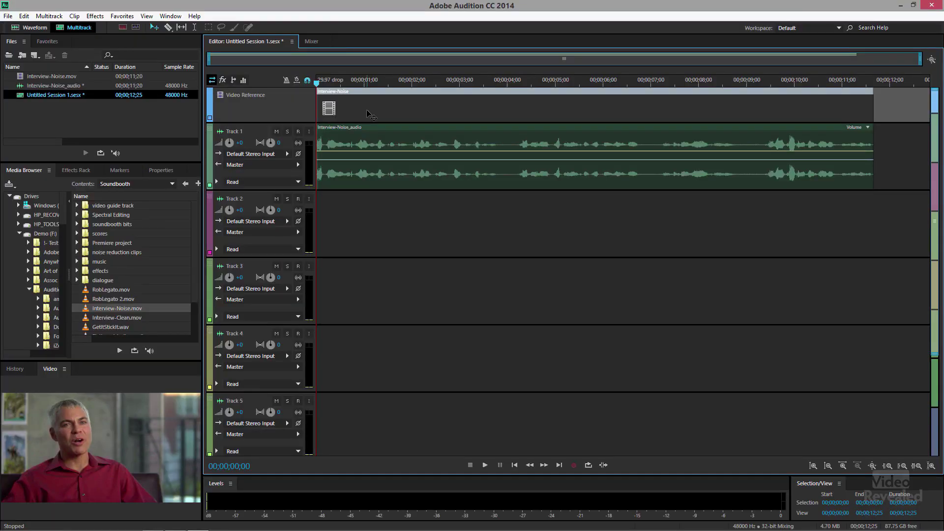
Open the Interview-Noise_audio clip from Track 1 in the Waveform editor and play it briefly
{"action": "key", "text": "space"}
{"action": "double_click", "coordinate": [373, 130]}
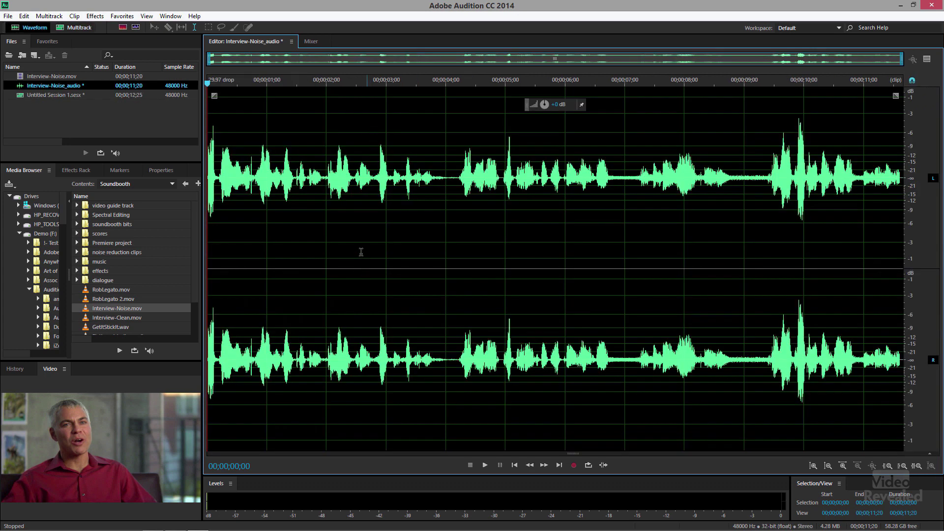
{"action": "key", "text": "space"}
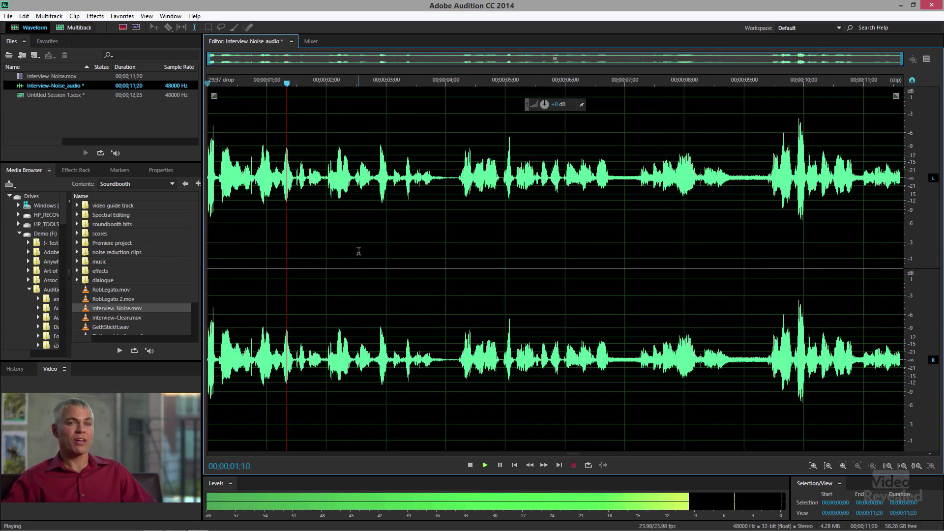
{"action": "key", "text": "space"}
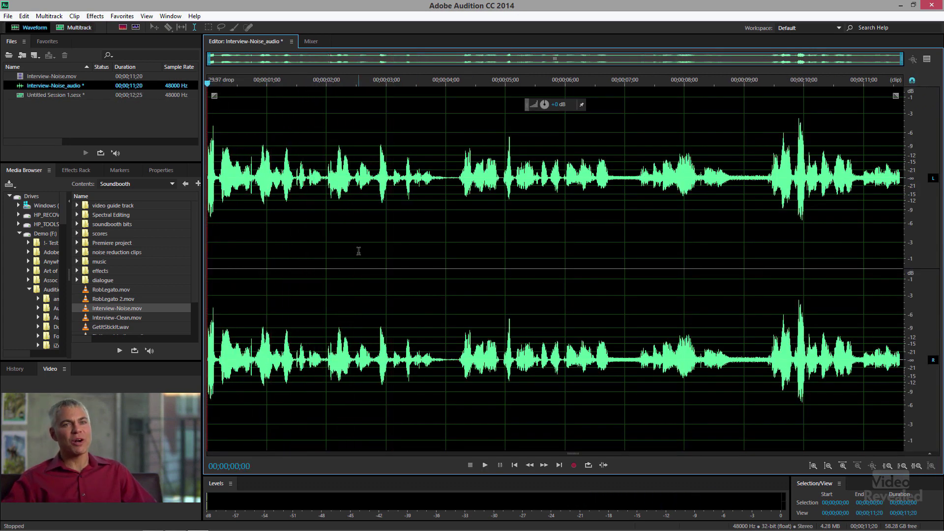
Show the spectral frequency display zoomed to the first five seconds, playhead near the phone ring
{"action": "left_click", "coordinate": [123, 28]}
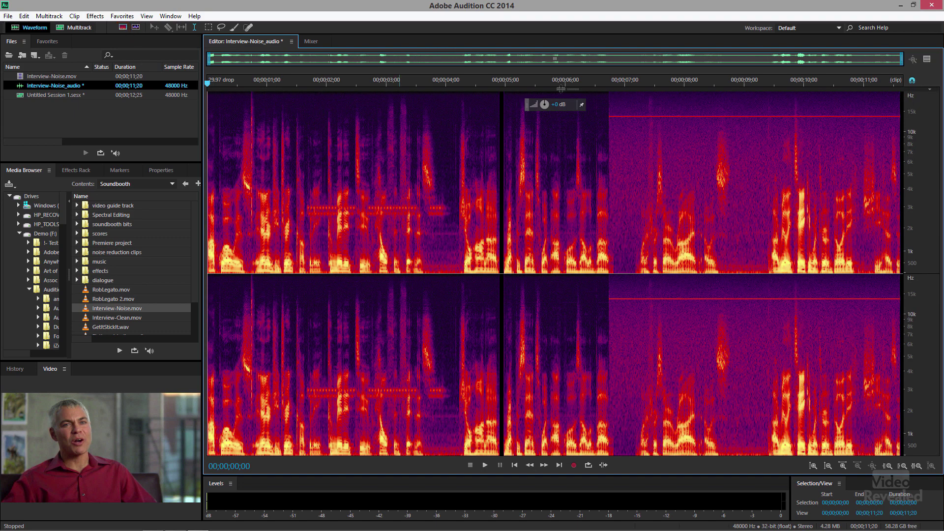
{"action": "mouse_move", "coordinate": [902, 61]}
{"action": "left_mouse_down"}
{"action": "mouse_move", "coordinate": [593, 81]}
{"action": "mouse_move", "coordinate": [546, 61]}
{"action": "left_mouse_up"}
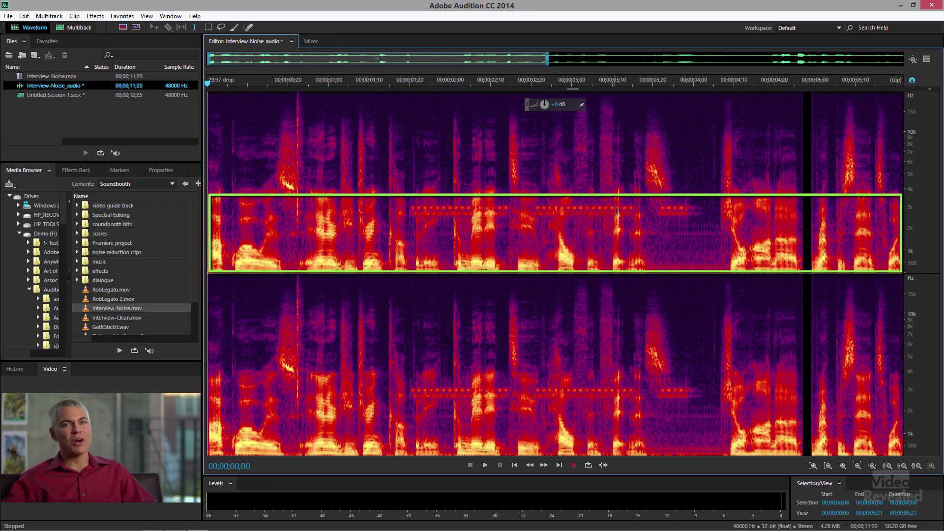
{"action": "left_click", "coordinate": [708, 165]}
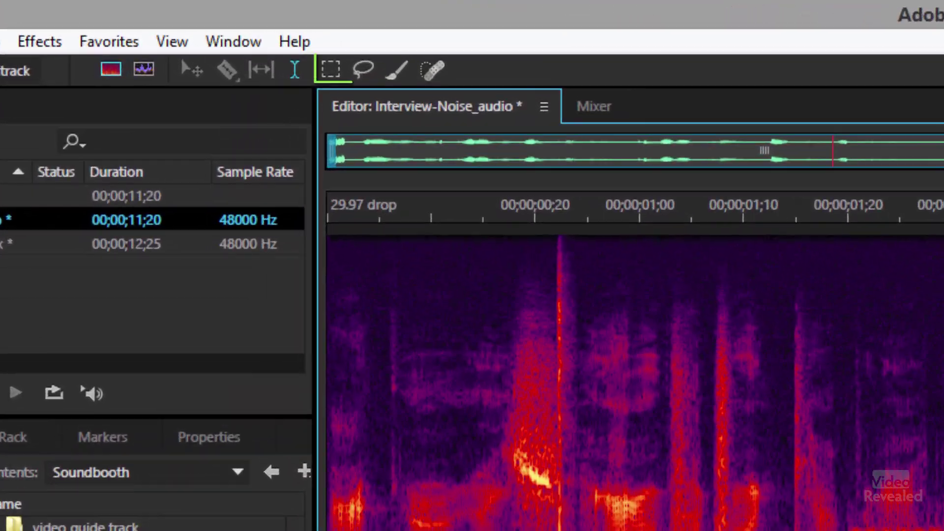
Marquee-select the ring tone just after 3 seconds around 3 kHz and audition it
{"action": "left_click", "coordinate": [328, 70]}
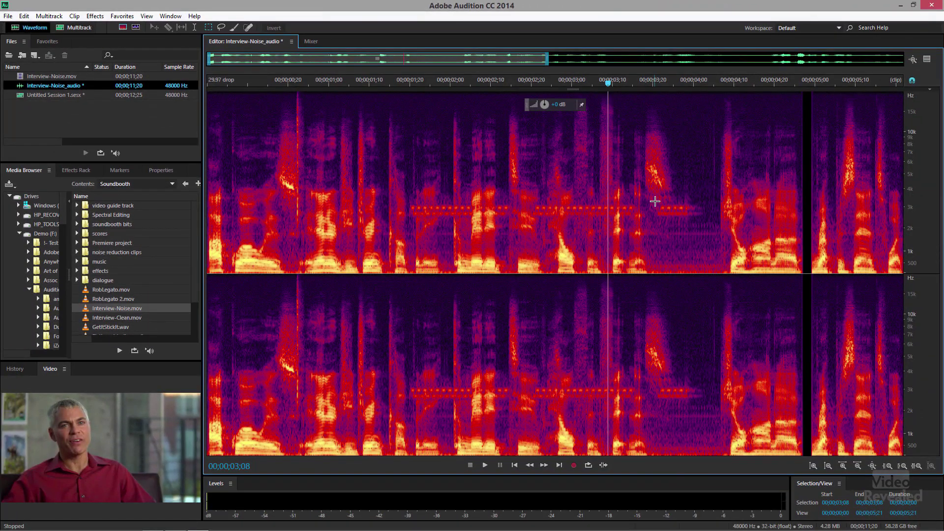
{"action": "left_click_drag", "start_coordinate": [654, 203], "coordinate": [705, 218]}
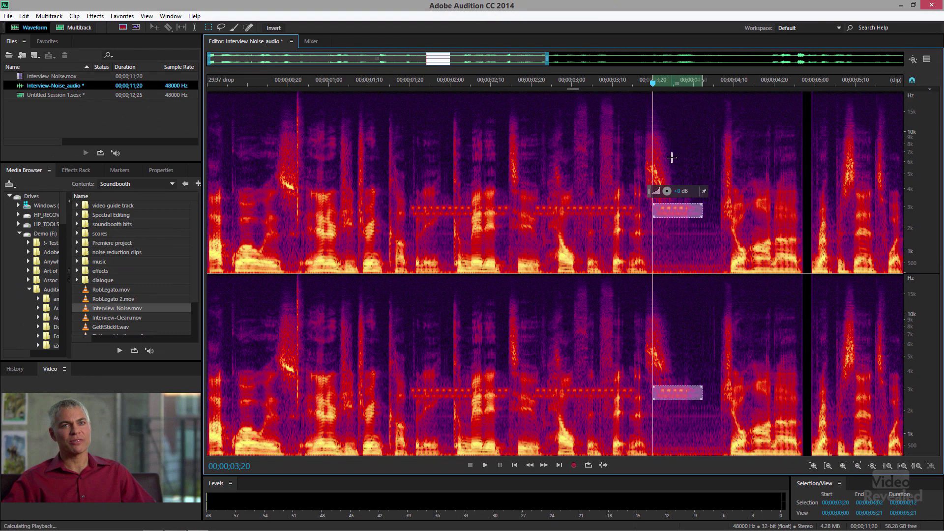
{"action": "key", "text": "space"}
{"action": "key", "text": "space"}
Auto Heal the selected ring tone and play back from 00;00;03;18 to check
{"action": "left_click", "coordinate": [122, 19]}
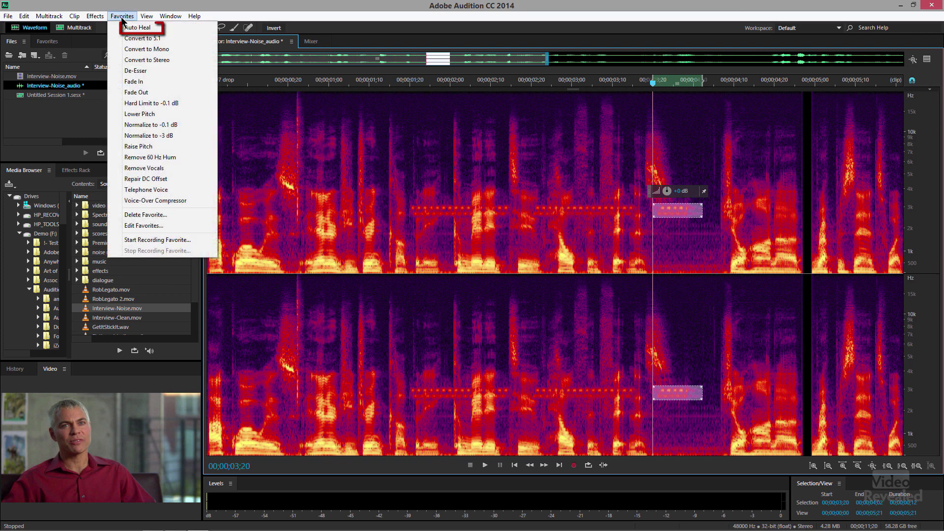
{"action": "left_click", "coordinate": [165, 30]}
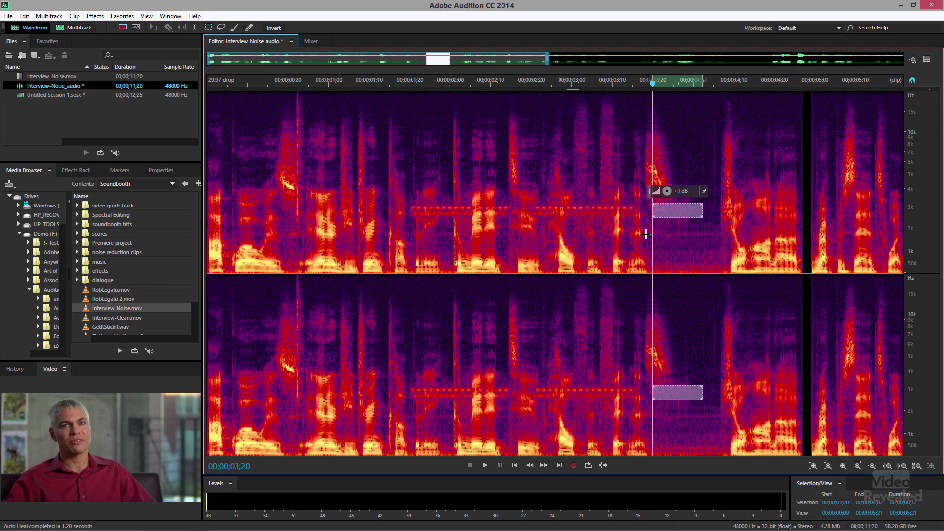
{"action": "left_click", "coordinate": [645, 234]}
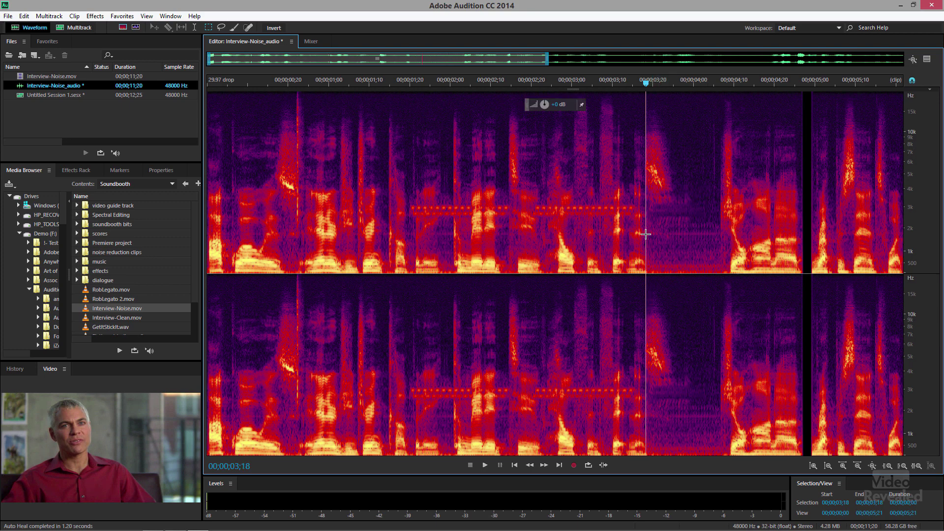
{"action": "key", "text": "space"}
Select the ring tones from 00;00;01;20 onward and lower their gain with the HUD knob
{"action": "left_click_drag", "start_coordinate": [410, 203], "coordinate": [511, 218]}
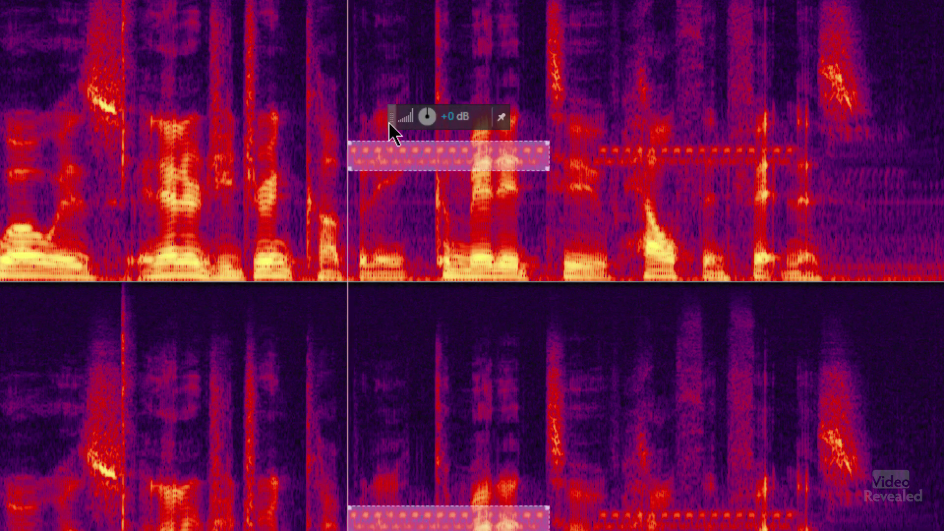
{"action": "mouse_move", "coordinate": [392, 122]}
{"action": "left_mouse_down"}
{"action": "mouse_move", "coordinate": [387, 81]}
{"action": "mouse_move", "coordinate": [402, 108]}
{"action": "left_mouse_up"}
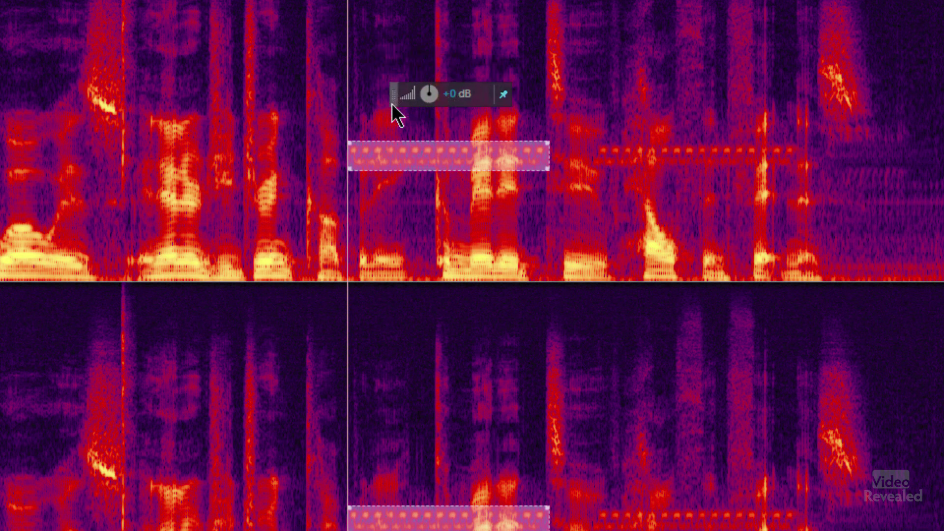
{"action": "left_click_drag", "start_coordinate": [392, 104], "coordinate": [385, 113]}
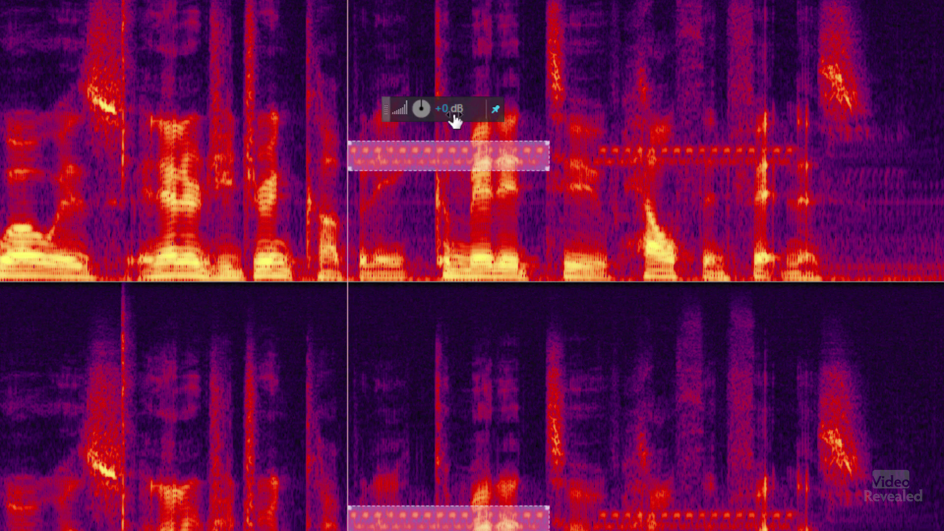
{"action": "left_click_drag", "start_coordinate": [443, 116], "coordinate": [433, 112]}
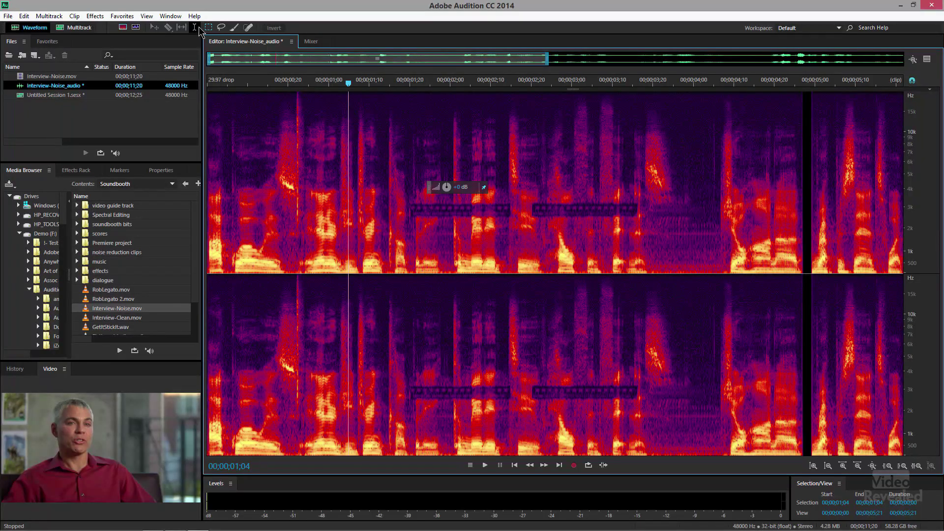
Locate the click near 00;00;00;21 and select the single frame containing it
{"action": "left_click", "coordinate": [295, 185]}
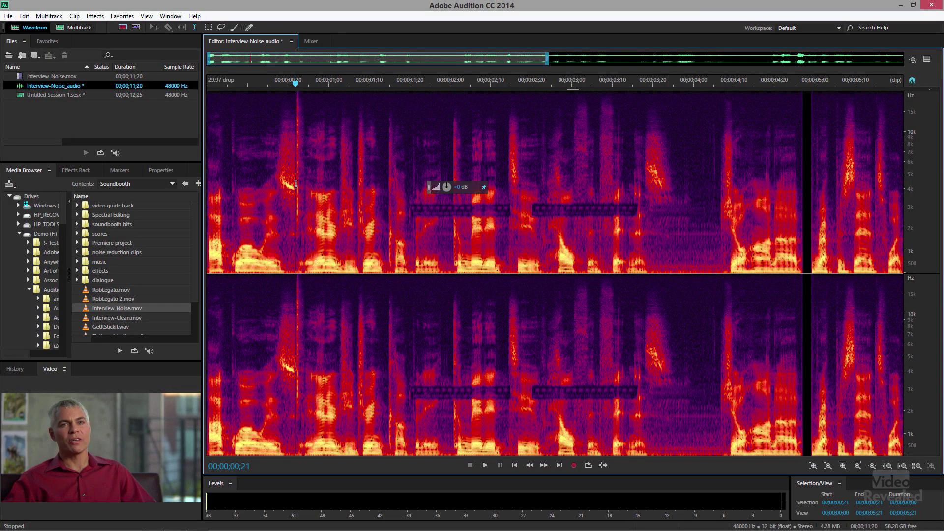
{"action": "key", "text": "space"}
{"action": "left_click_drag", "start_coordinate": [297, 178], "coordinate": [300, 181]}
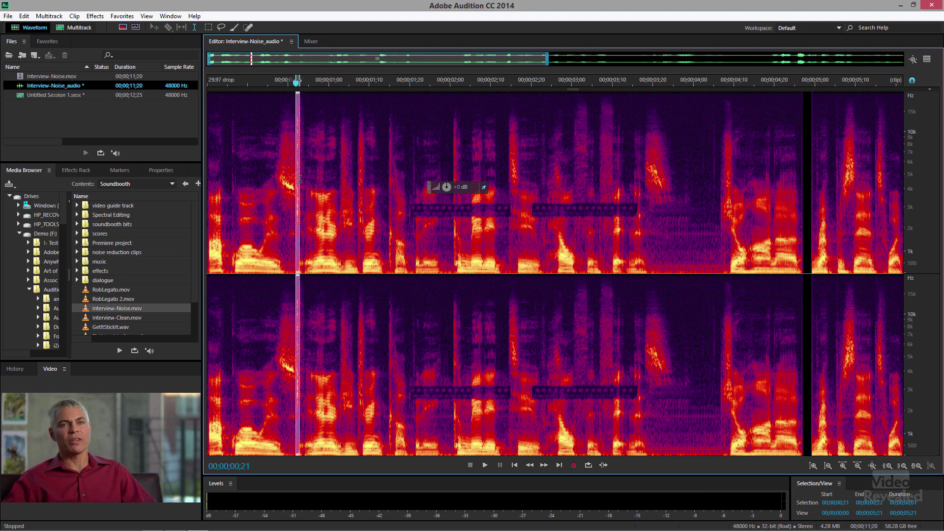
Auto Heal the one-frame click and play back from just before it to confirm
{"action": "left_click", "coordinate": [121, 17]}
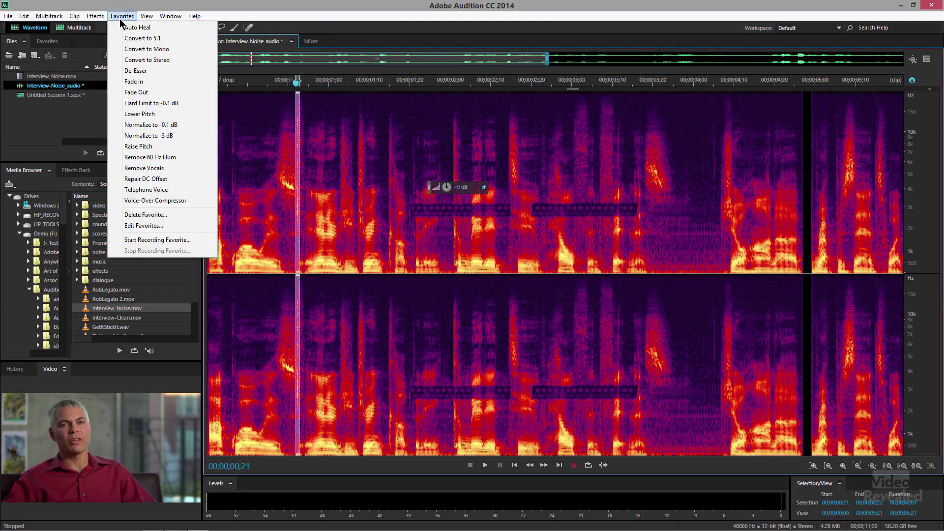
{"action": "left_click", "coordinate": [127, 28]}
{"action": "left_click", "coordinate": [270, 184]}
{"action": "key", "text": "space"}
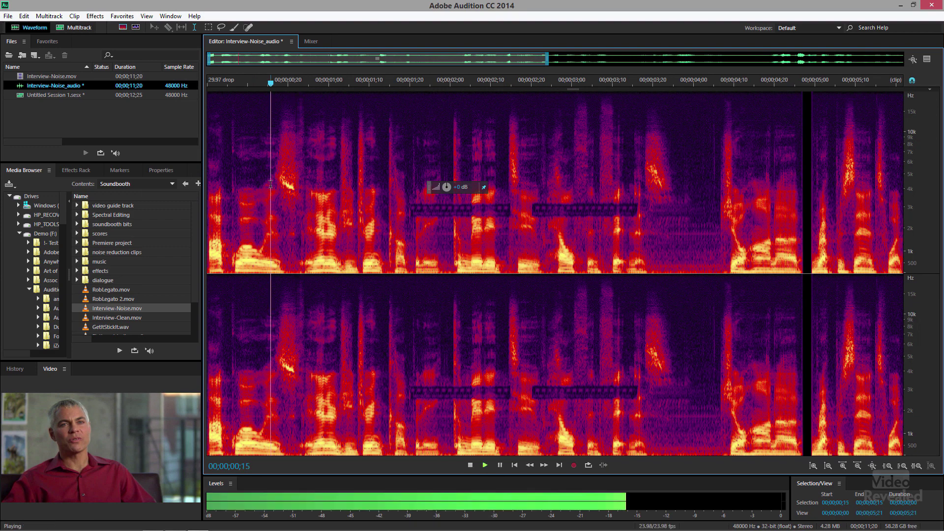
{"action": "key", "text": "space"}
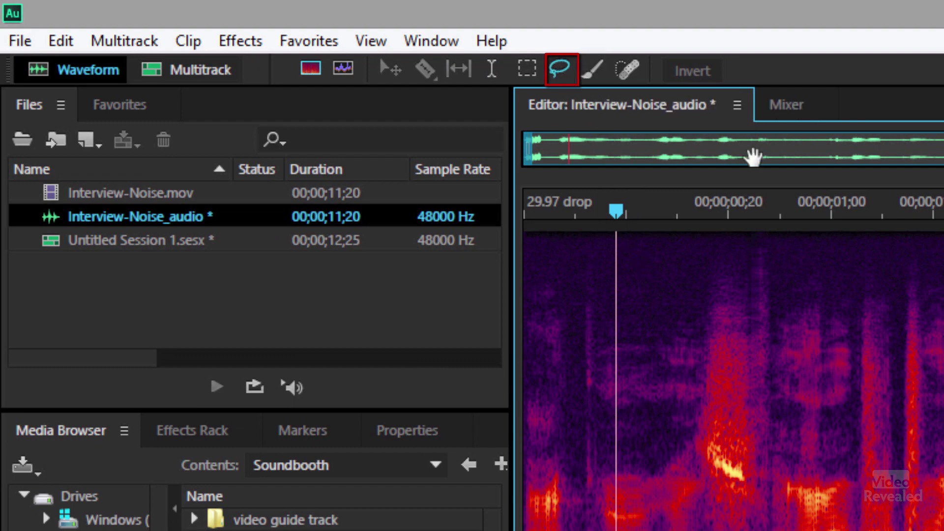
Zoom in, lasso the bright sibilant blob near 00;00;00;18, and audition the selection
{"action": "key", "text": "equal"}
{"action": "key", "text": "equal"}
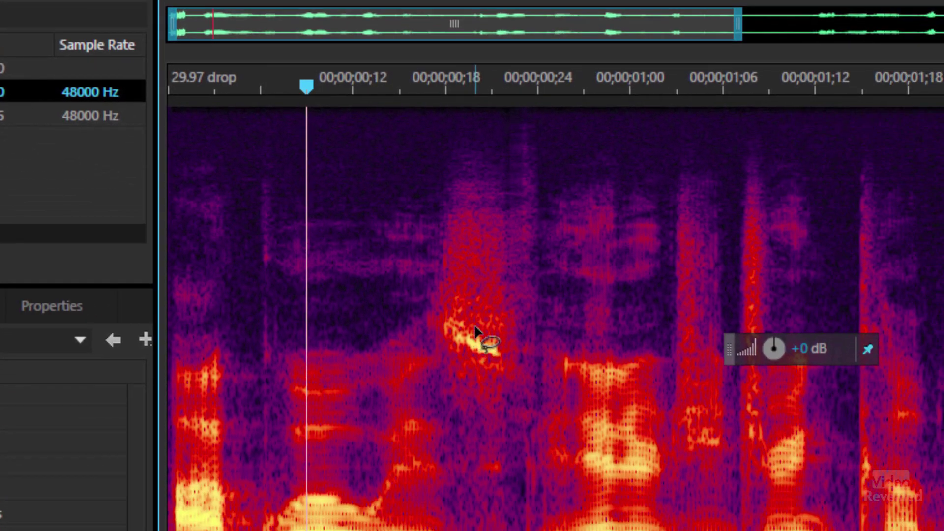
{"action": "mouse_move", "coordinate": [476, 332]}
{"action": "left_mouse_down"}
{"action": "mouse_move", "coordinate": [443, 311]}
{"action": "mouse_move", "coordinate": [436, 322]}
{"action": "mouse_move", "coordinate": [460, 349]}
{"action": "left_mouse_up"}
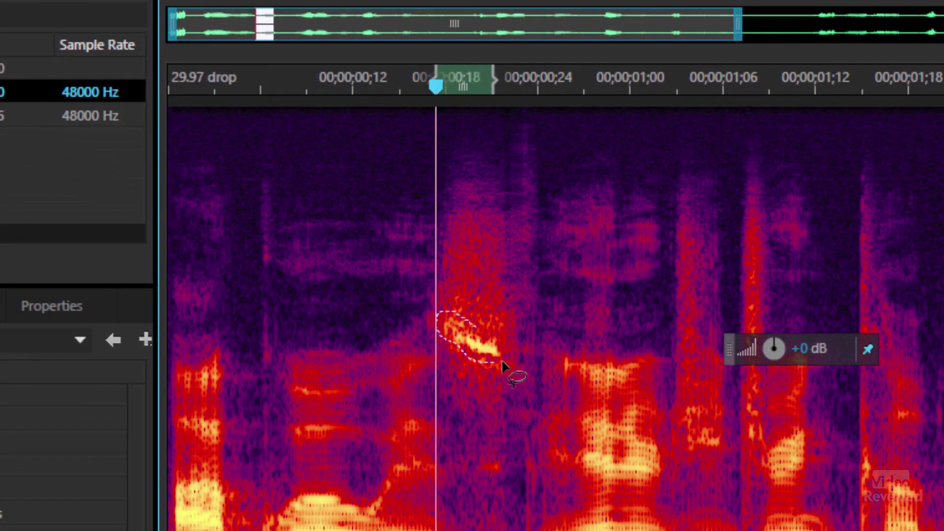
{"action": "left_click_drag", "start_coordinate": [473, 326], "coordinate": [474, 327]}
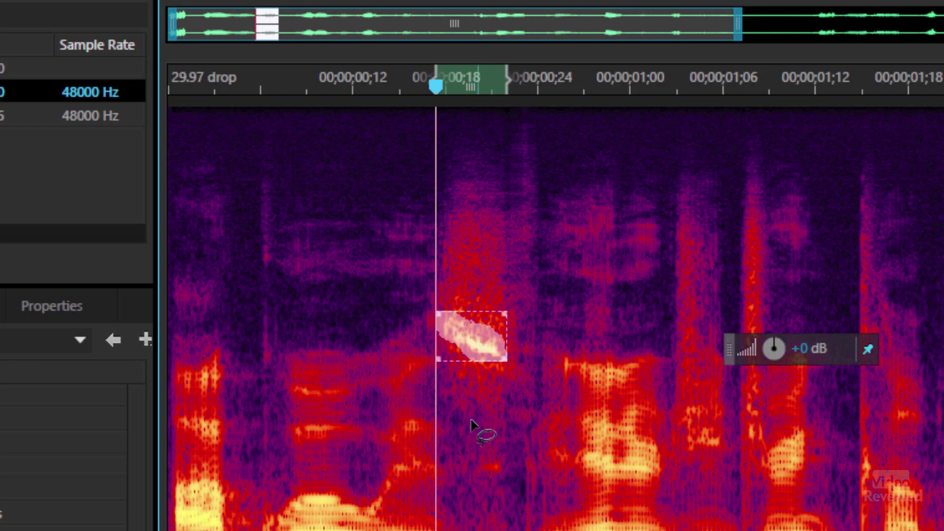
{"action": "key", "text": "space"}
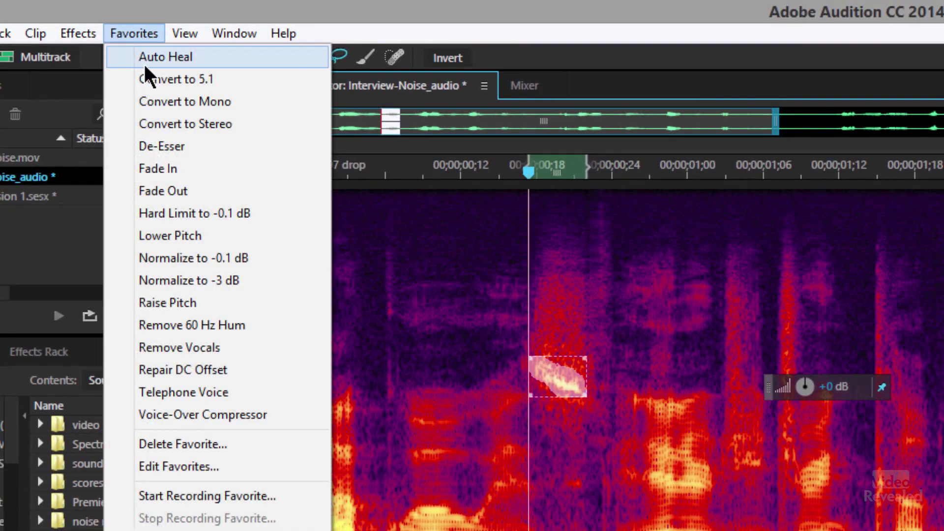
Auto Heal the lassoed sibilance, then deselect to review the result
{"action": "left_click", "coordinate": [143, 60]}
{"action": "left_click", "coordinate": [336, 282]}
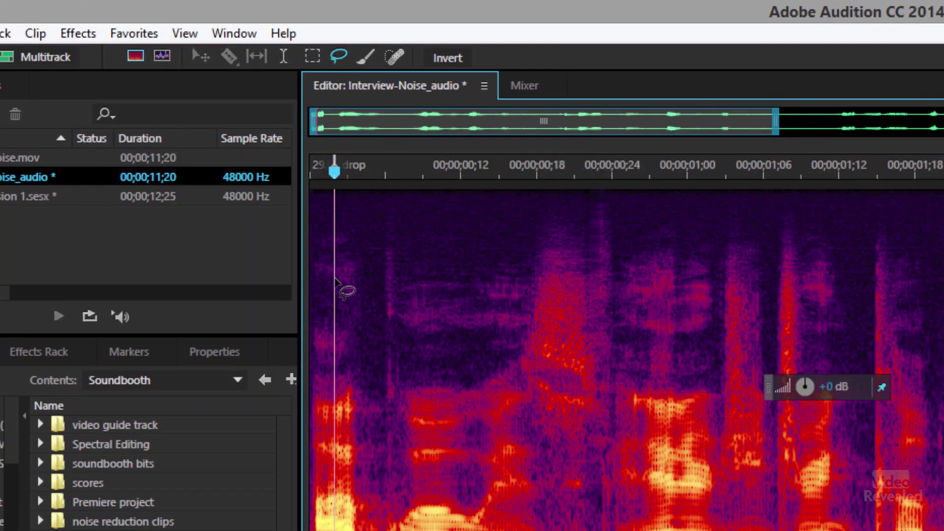